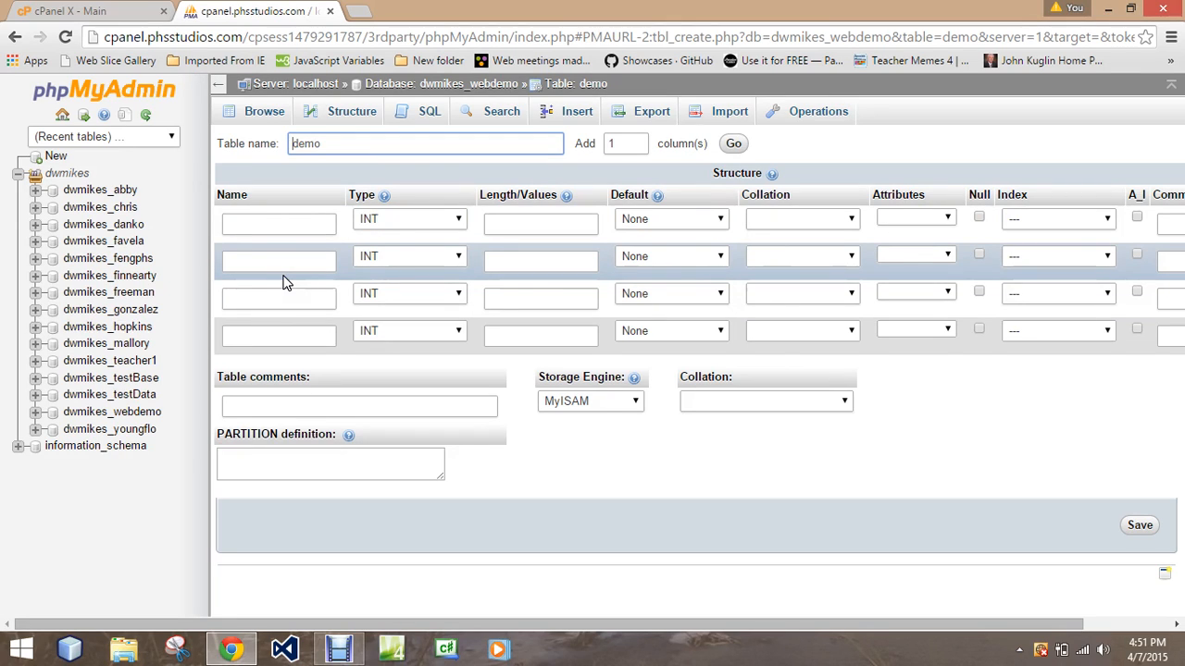
Step: Look through the data types available for the first column of the demo table
left_click(456, 222)
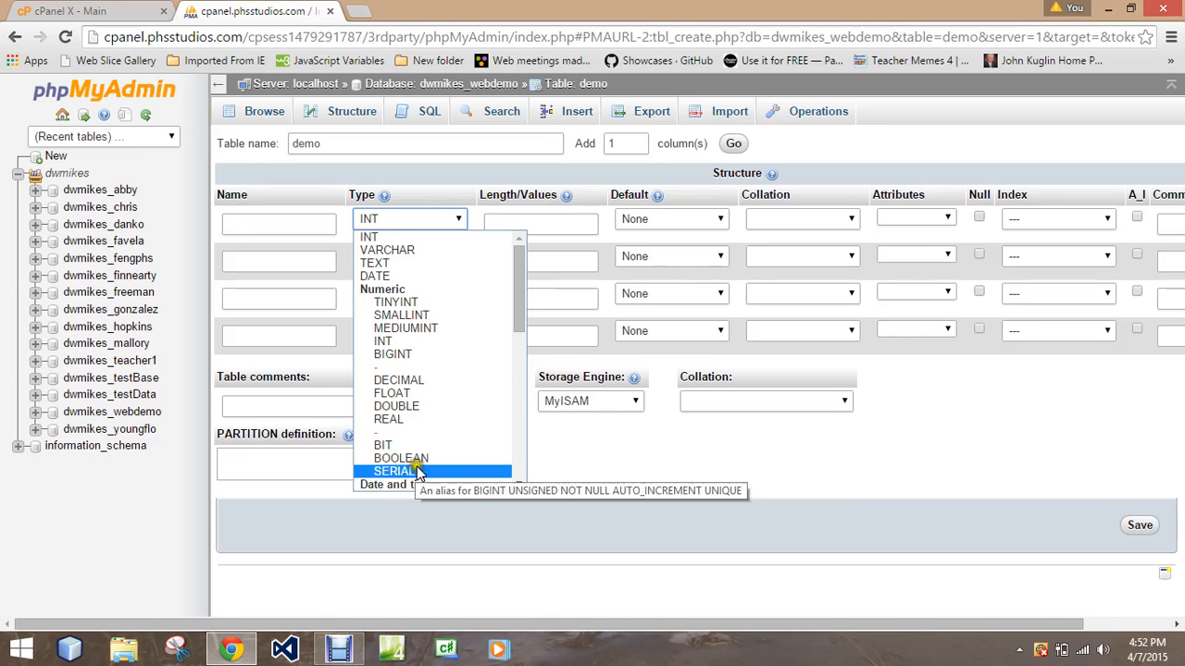
left_click_drag(519, 314, 521, 389)
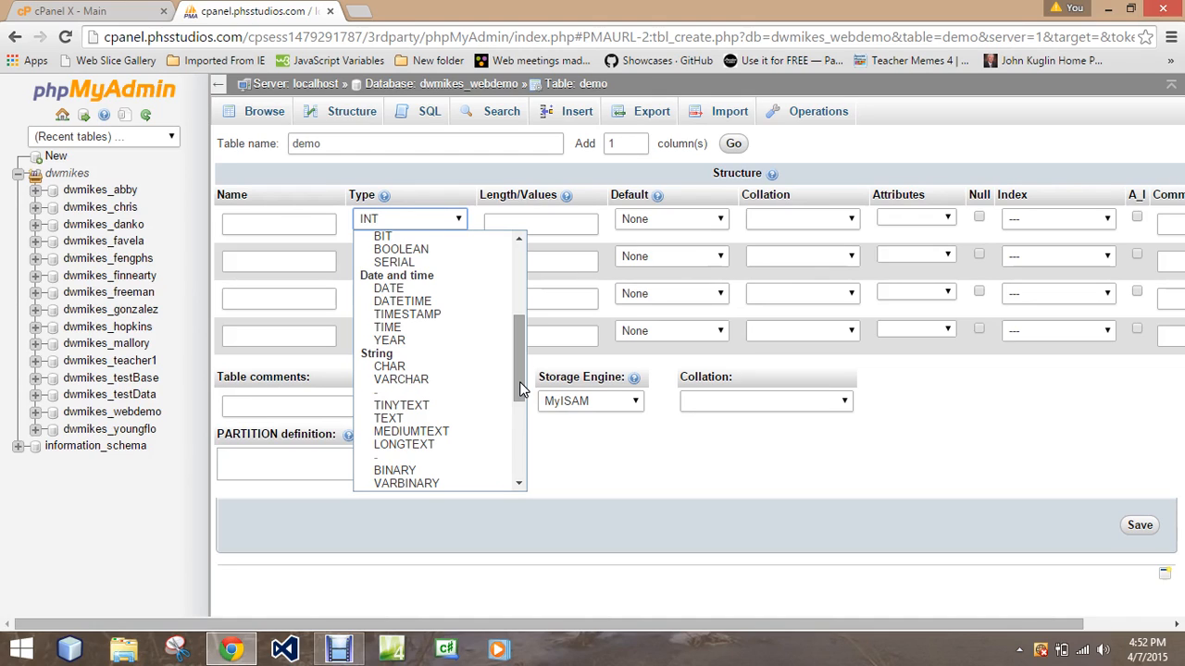
left_click_drag(522, 389, 511, 474)
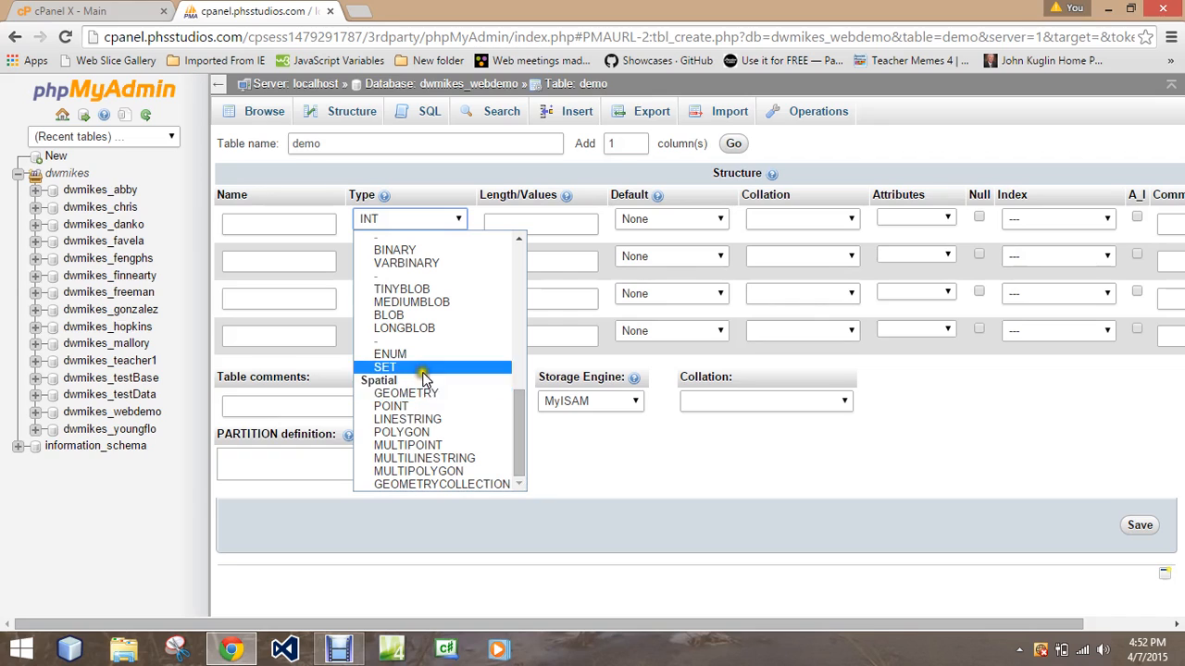
left_click(520, 260)
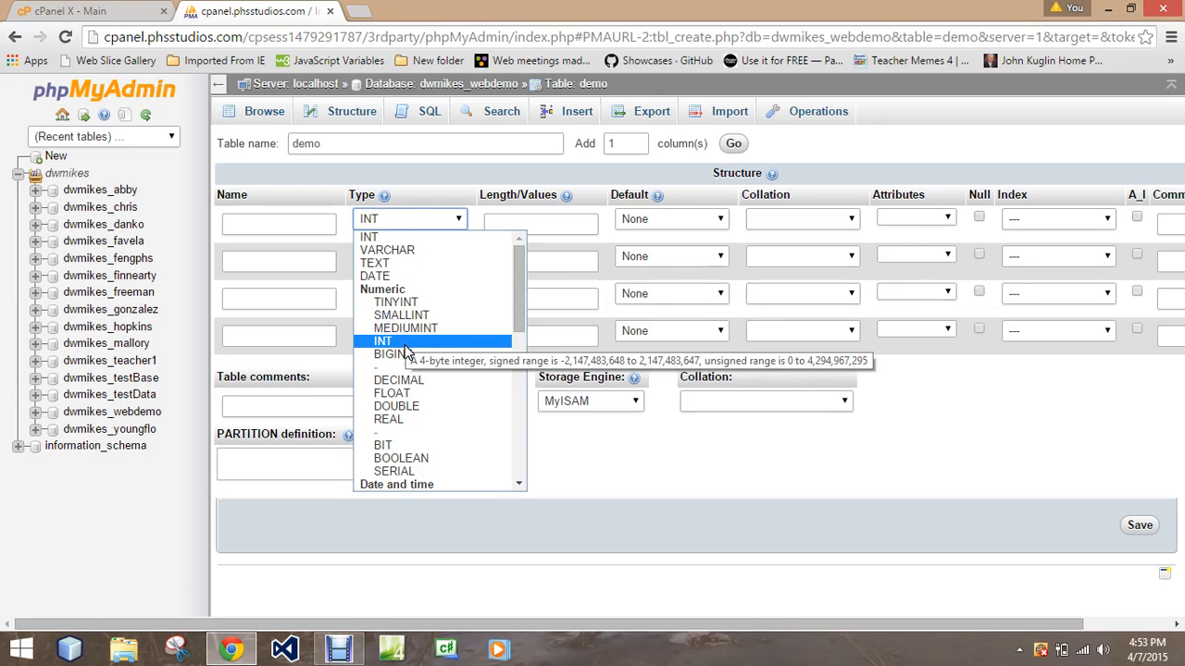
left_click(292, 185)
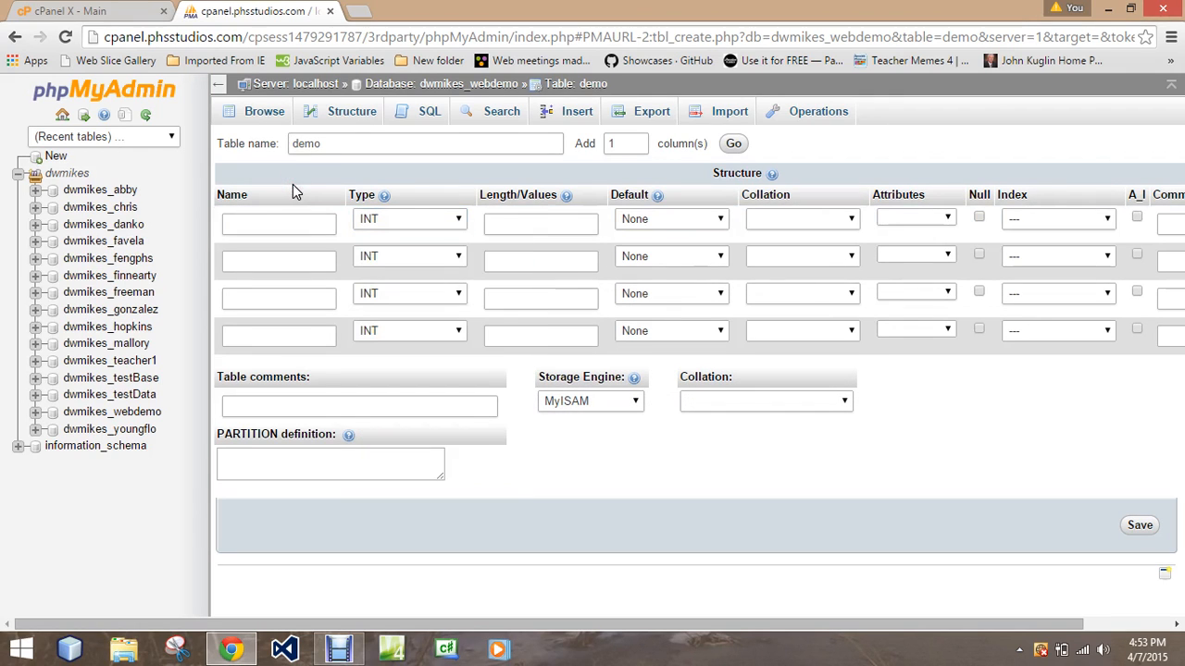
Step: Define the first column as name with type CHAR and length 20
left_click(410, 223)
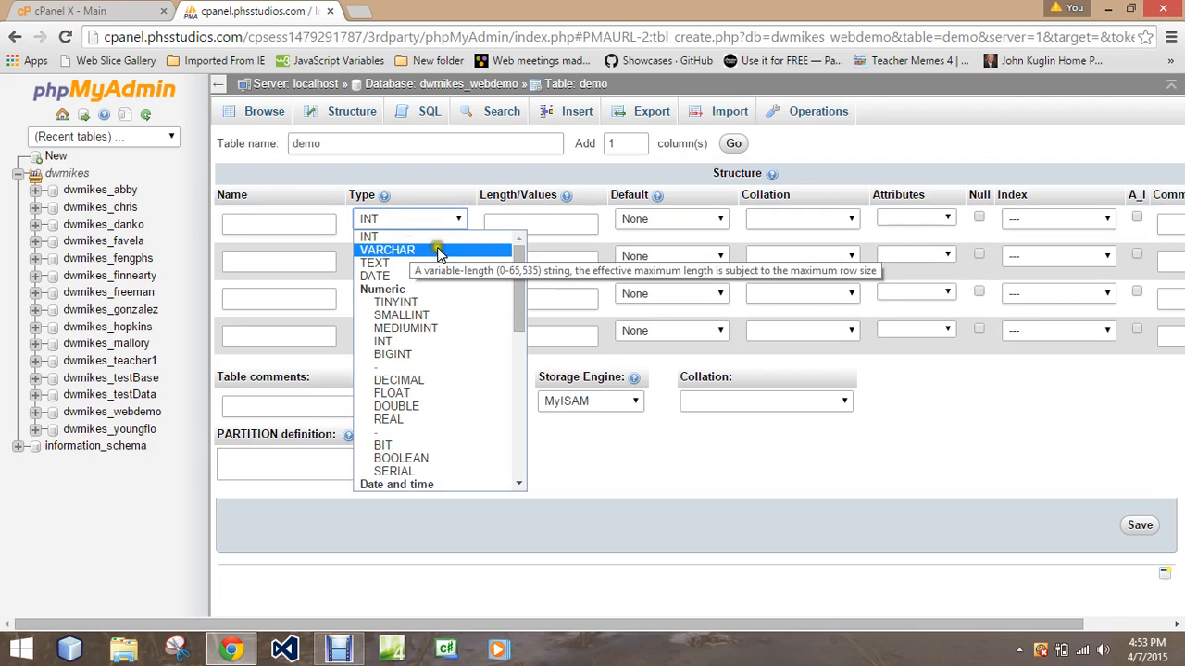
left_click_drag(519, 245, 521, 376)
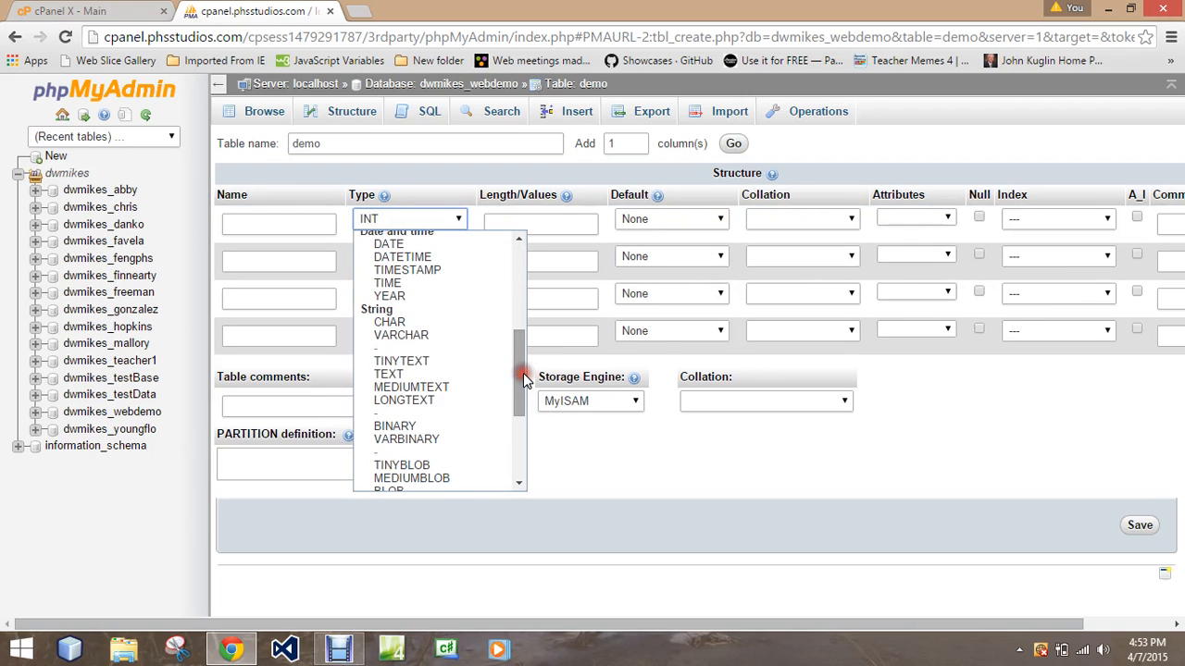
left_click(433, 328)
left_click(279, 219)
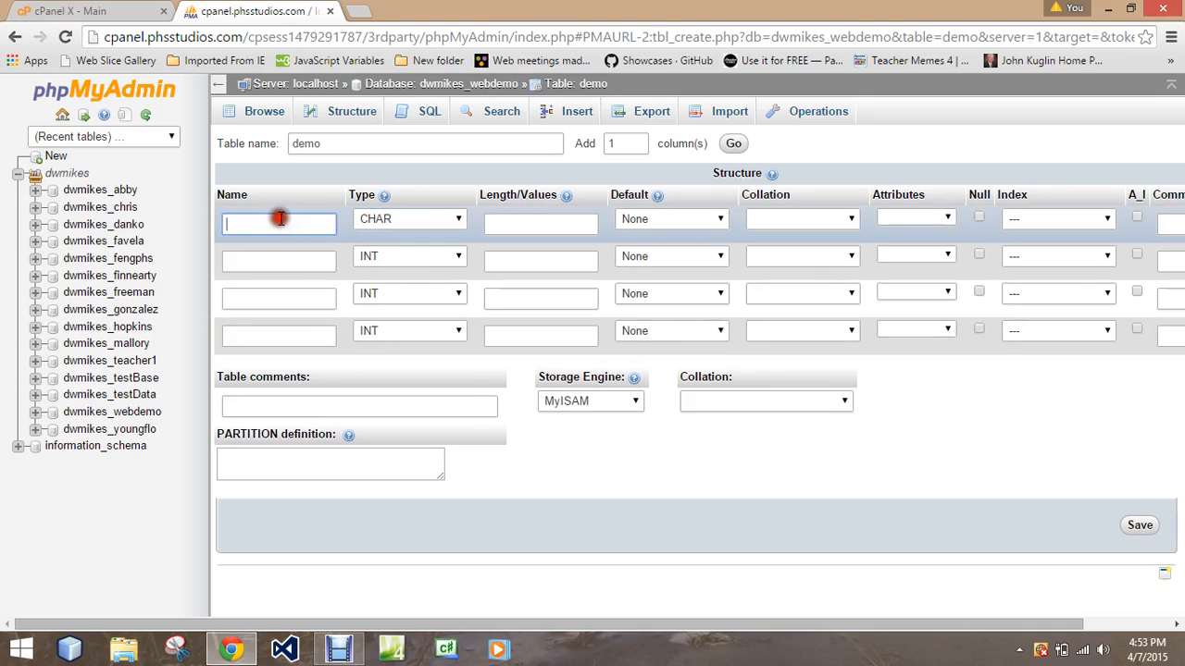
type("name")
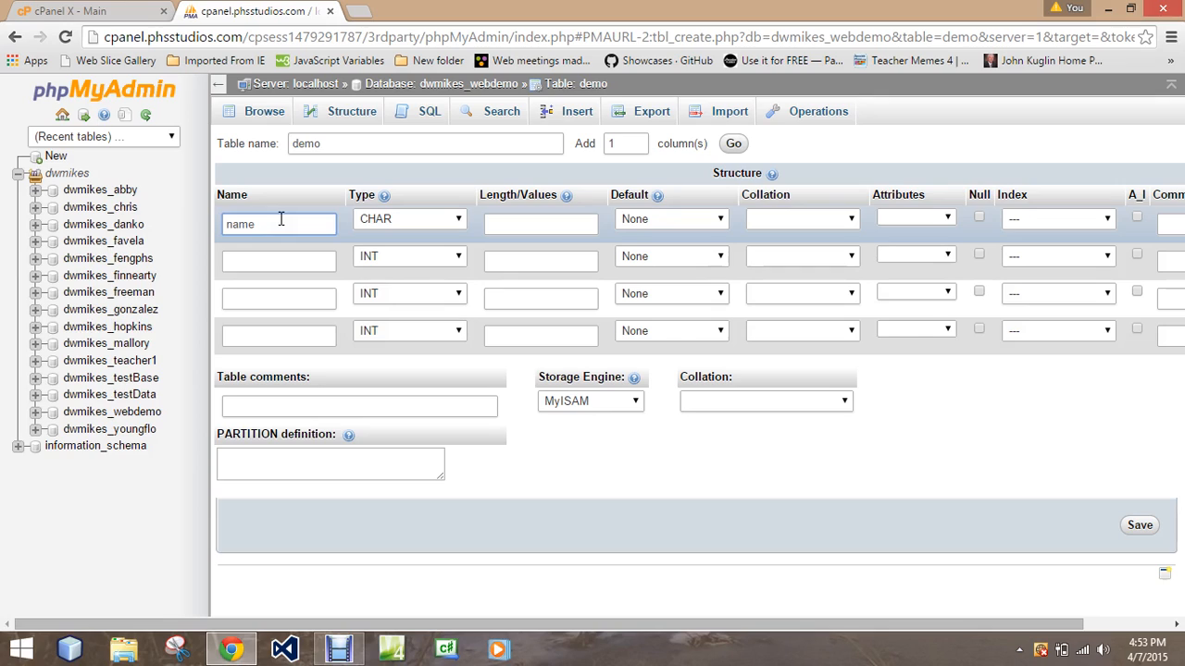
left_click(501, 224)
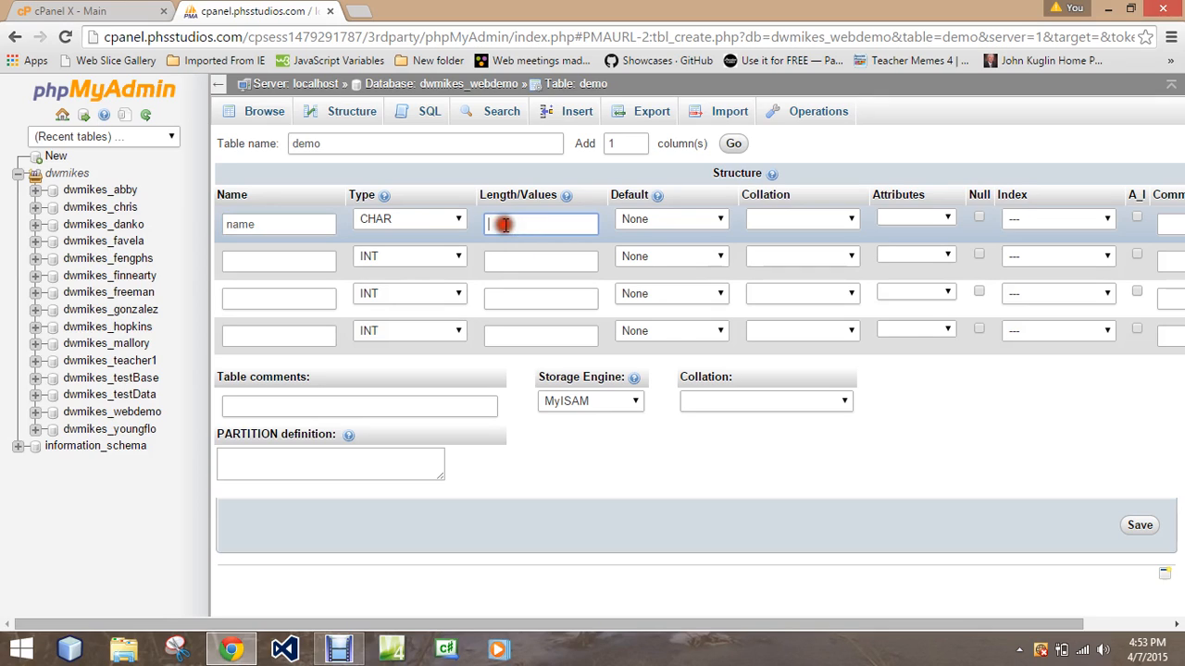
type("20")
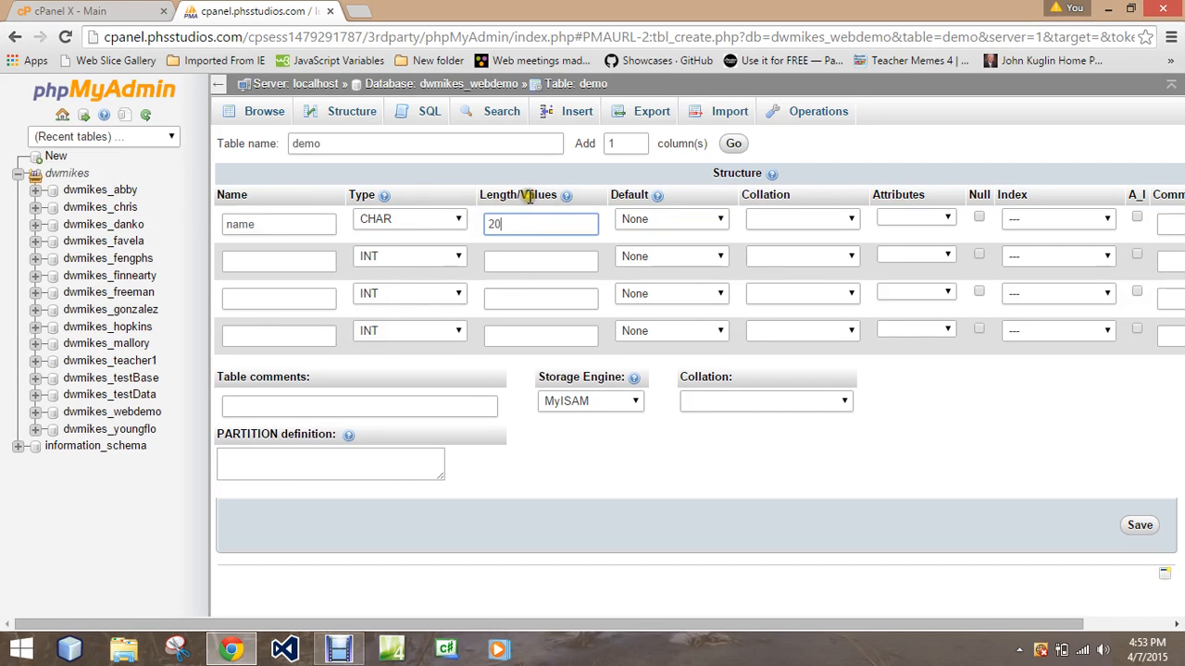
Step: Examine the Default, Collation, Attributes and Index options available for the name column
left_click(646, 219)
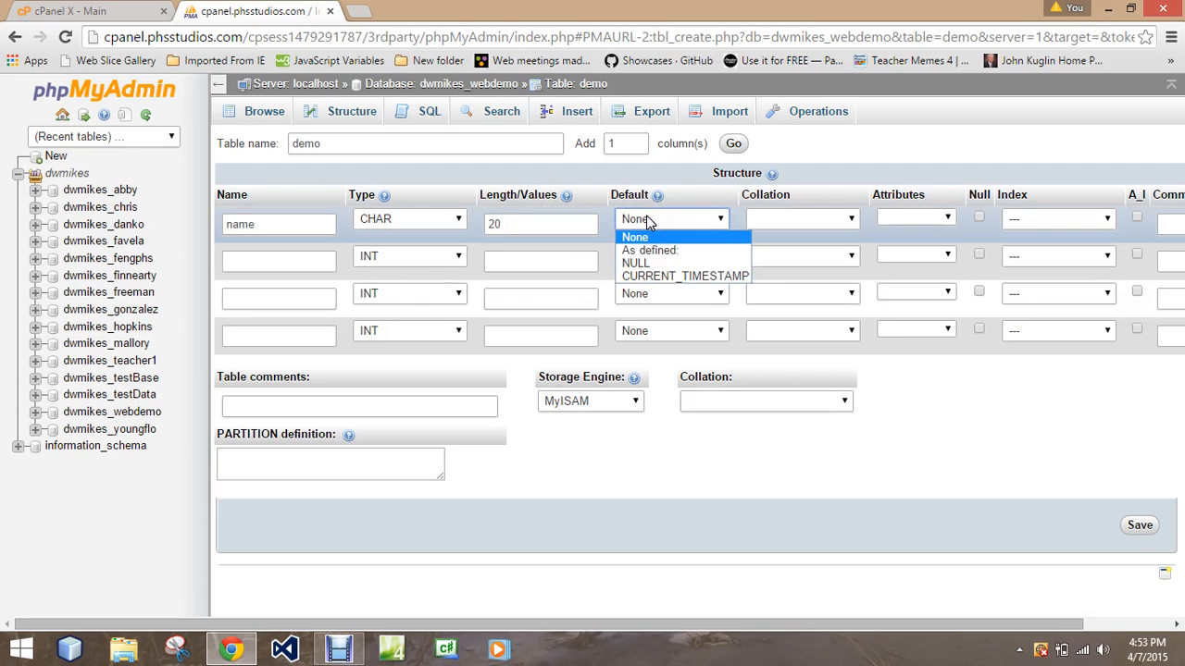
left_click(706, 195)
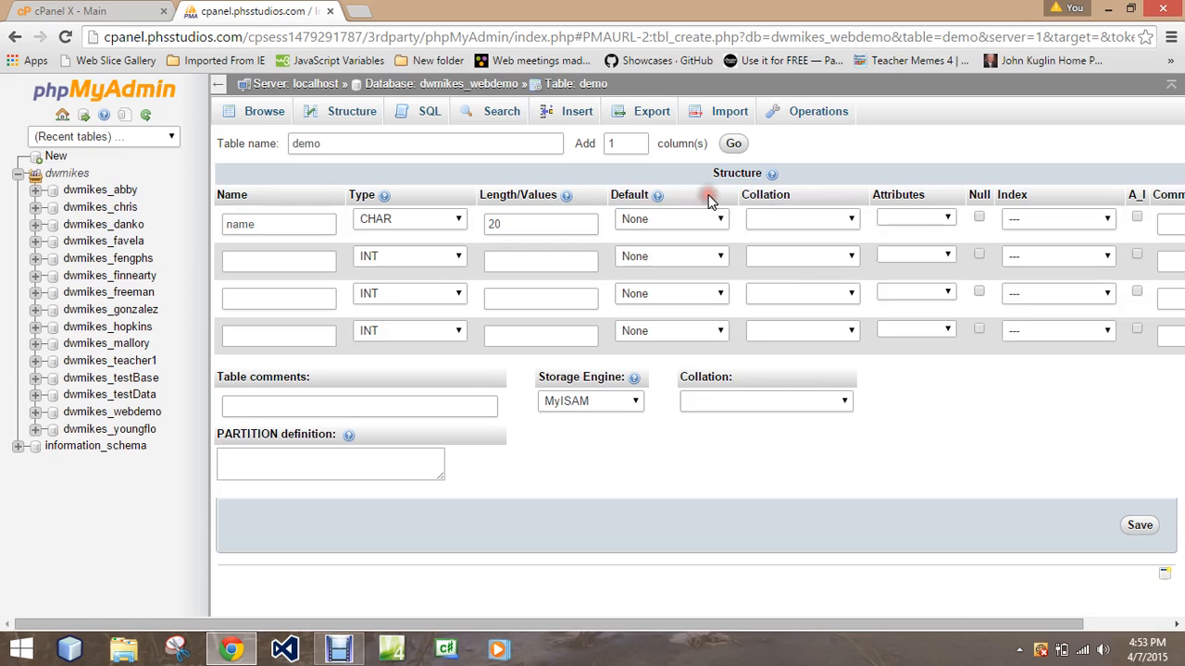
left_click(765, 221)
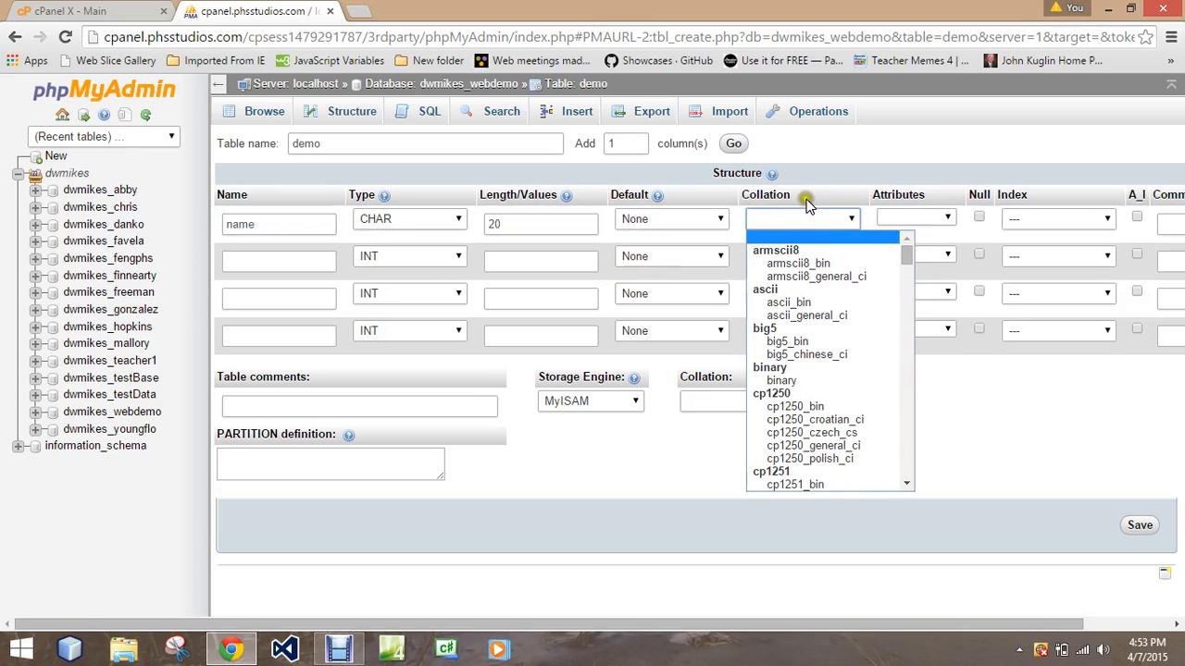
left_click(838, 222)
left_click(934, 220)
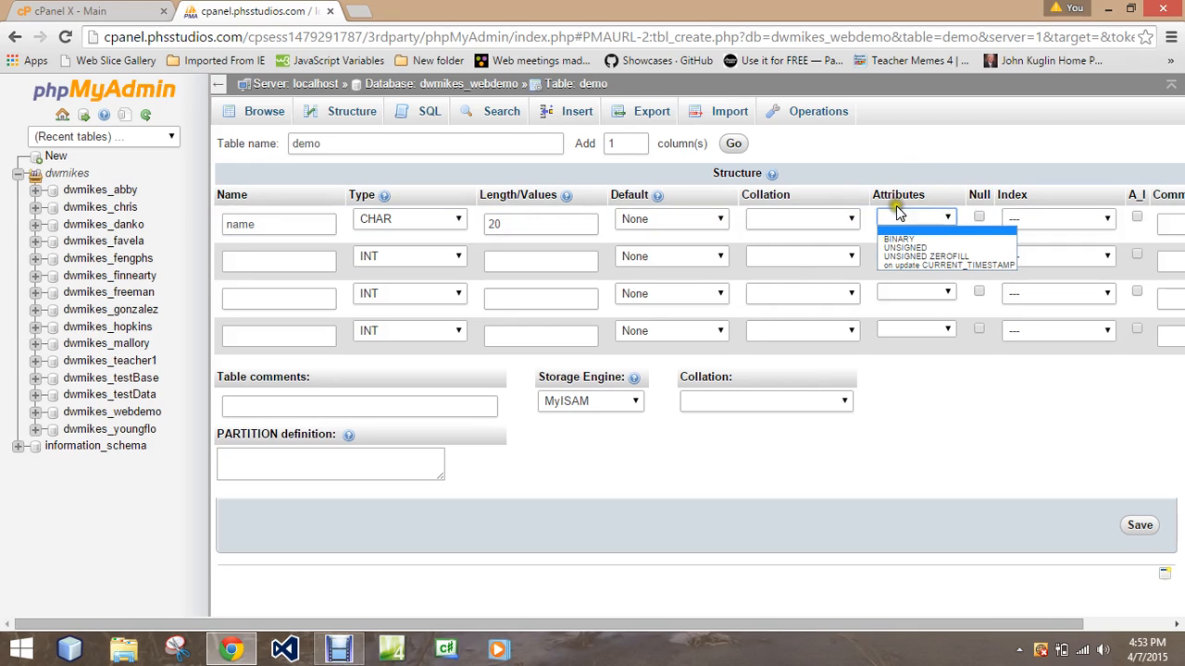
left_click(932, 179)
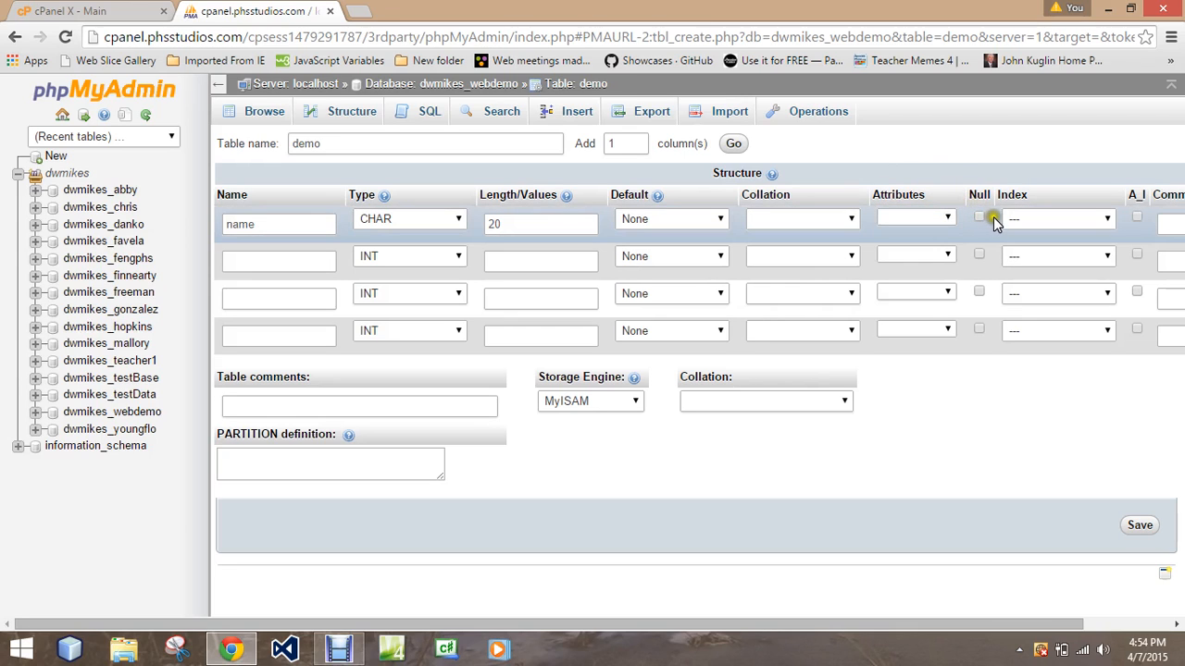
left_click(1036, 221)
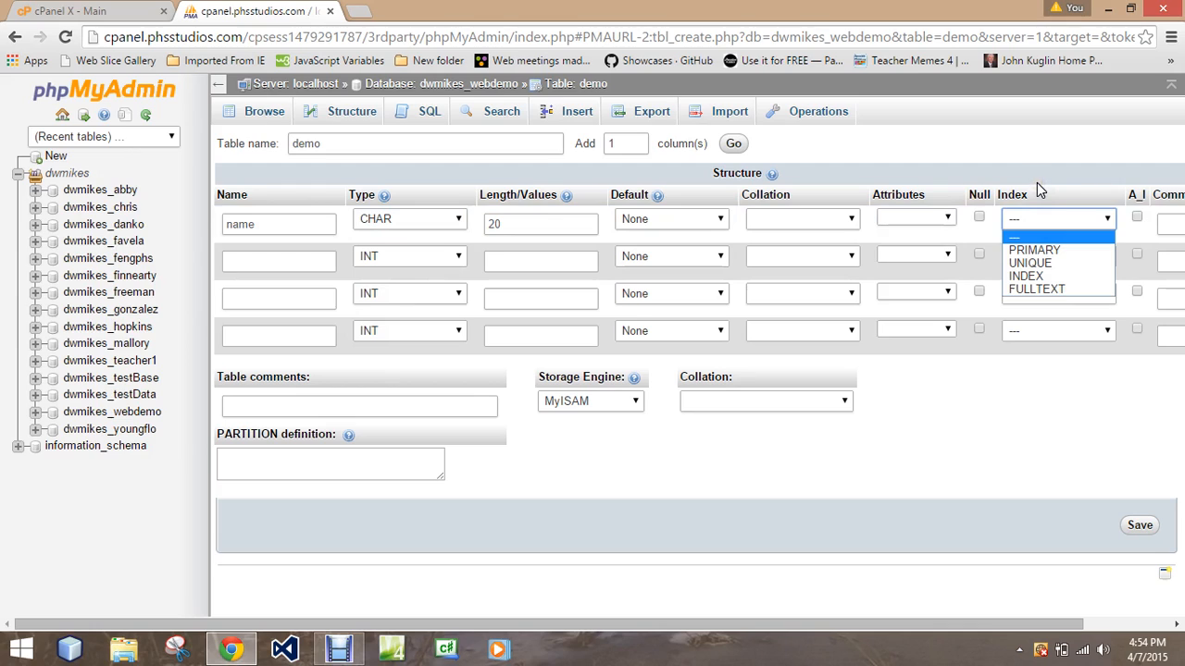
left_click(1036, 182)
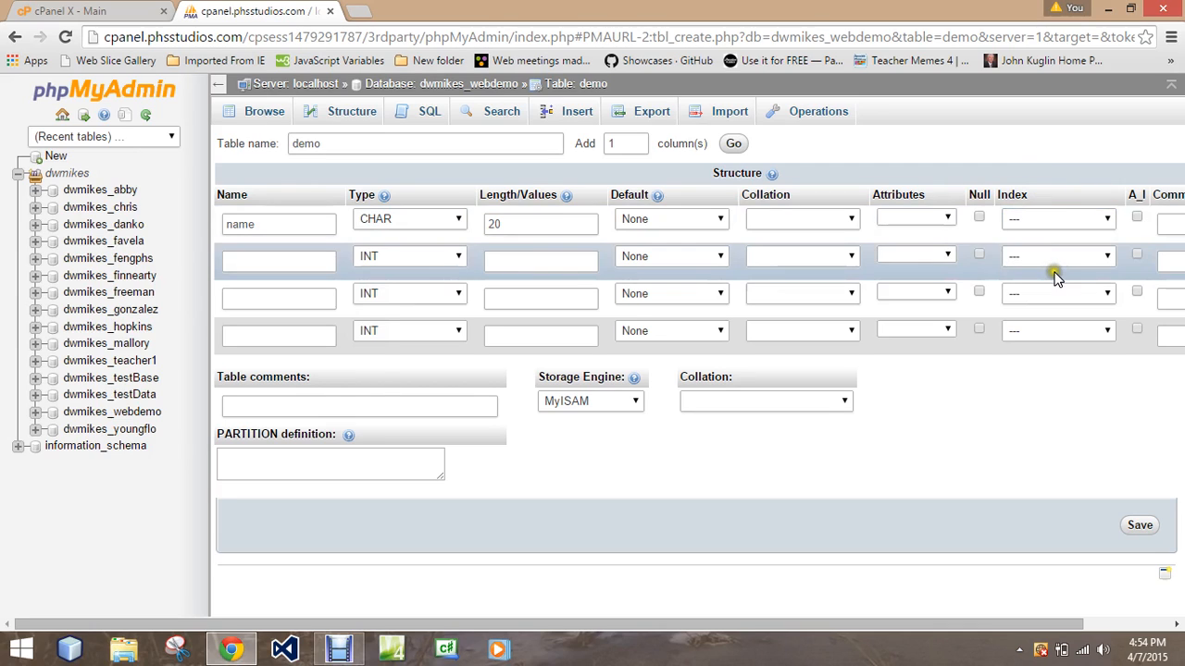
Step: Define the second column as idnum with length 6 and a PRIMARY index, keeping the INT type
left_click(282, 259)
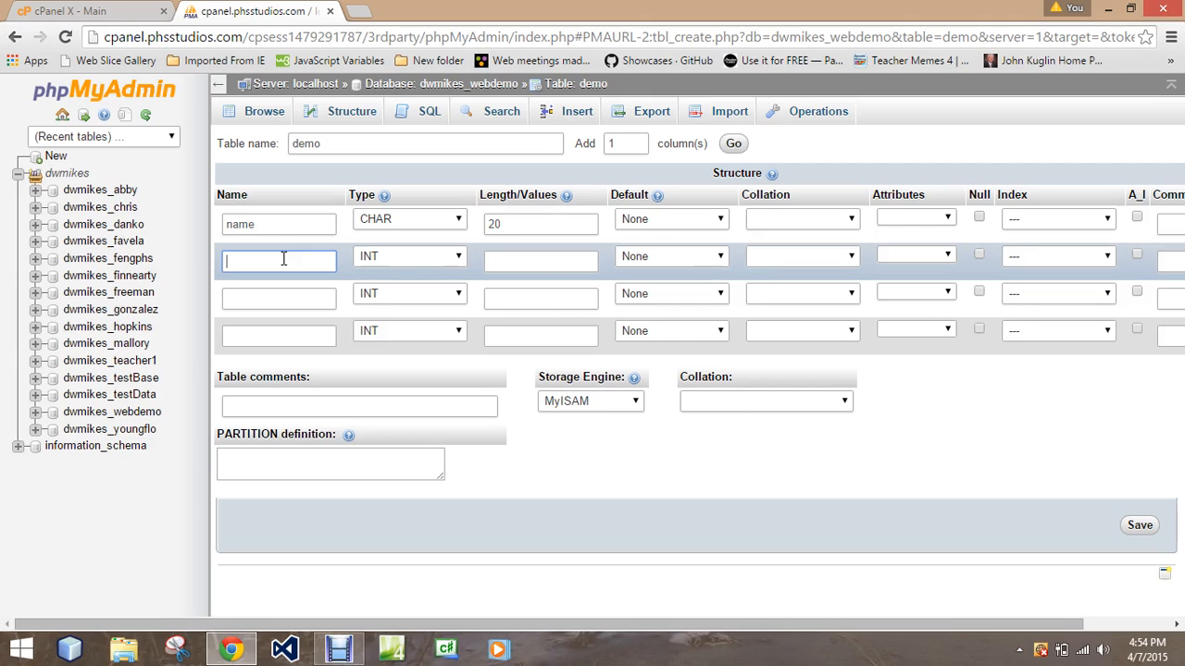
type("idnum")
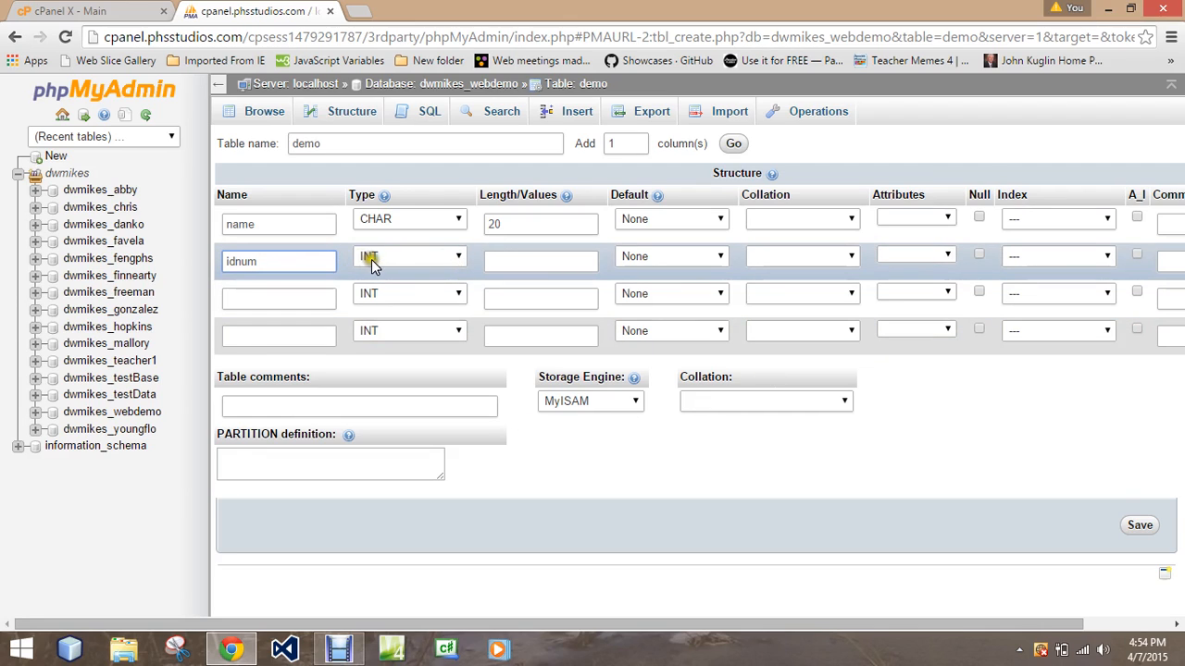
left_click(523, 260)
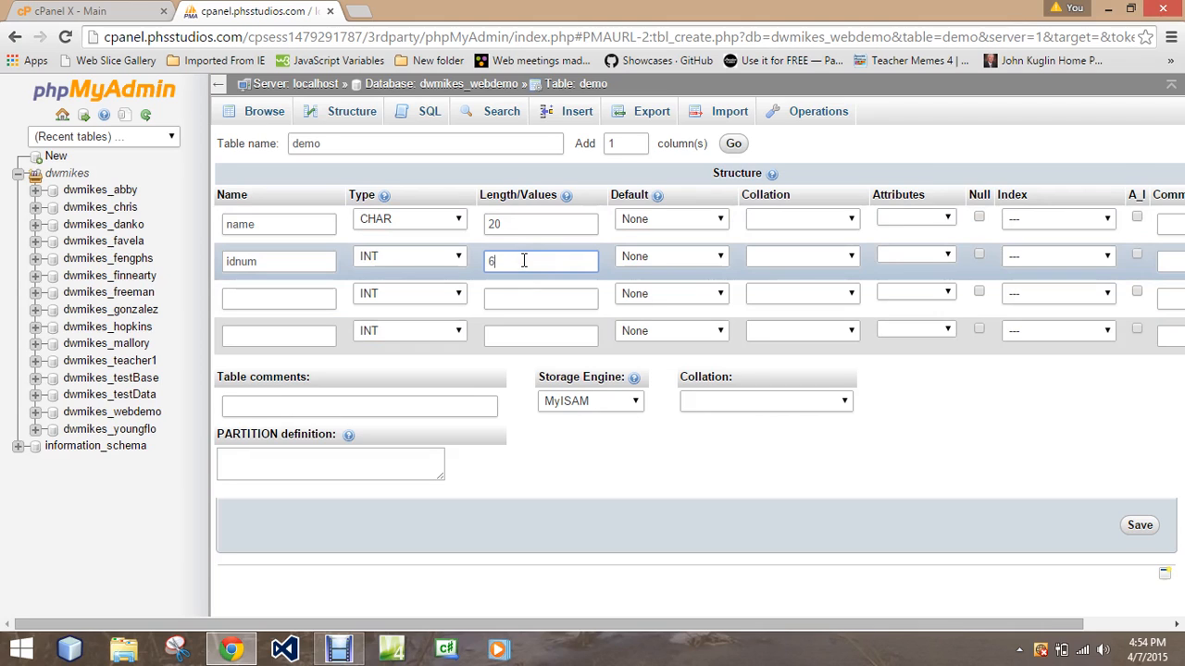
left_click(1026, 259)
left_click(1026, 287)
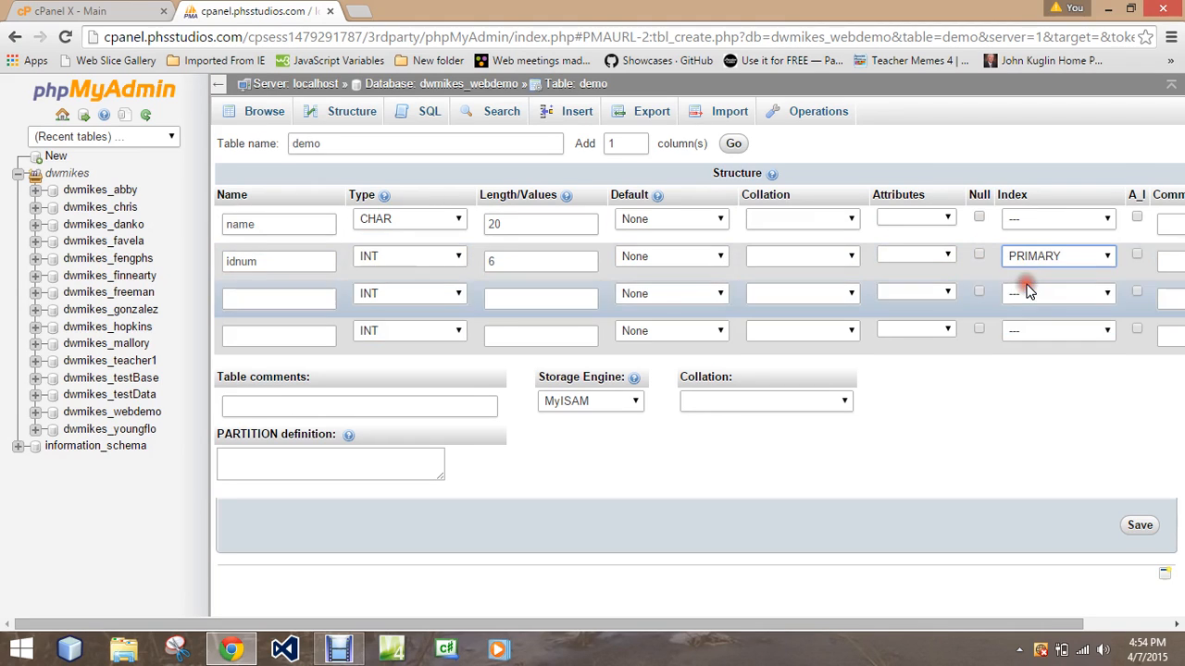
left_click(1047, 252)
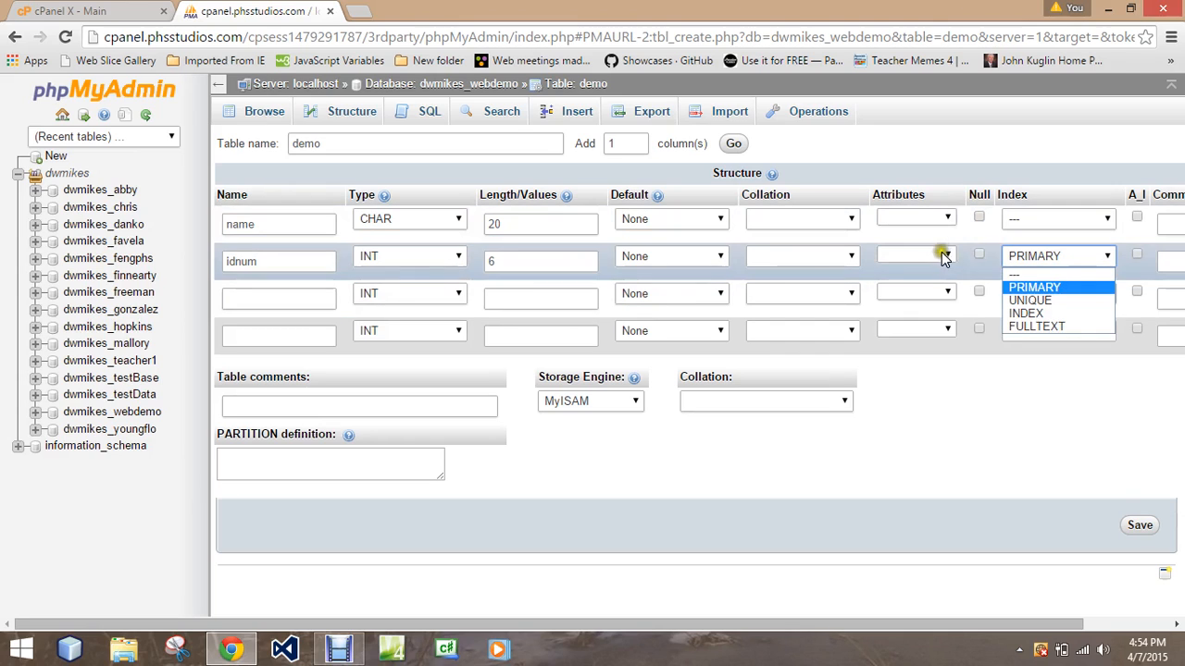
Step: Define the third column as money with type DOUBLE and length 7
left_click(258, 306)
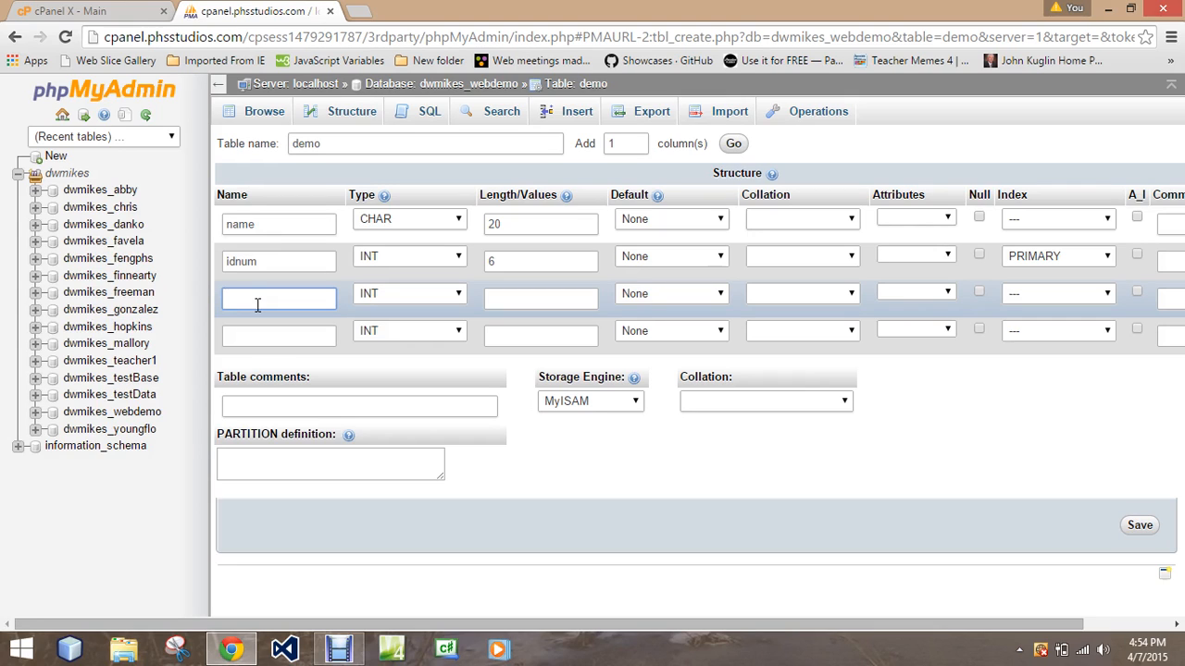
type("money")
left_click(393, 297)
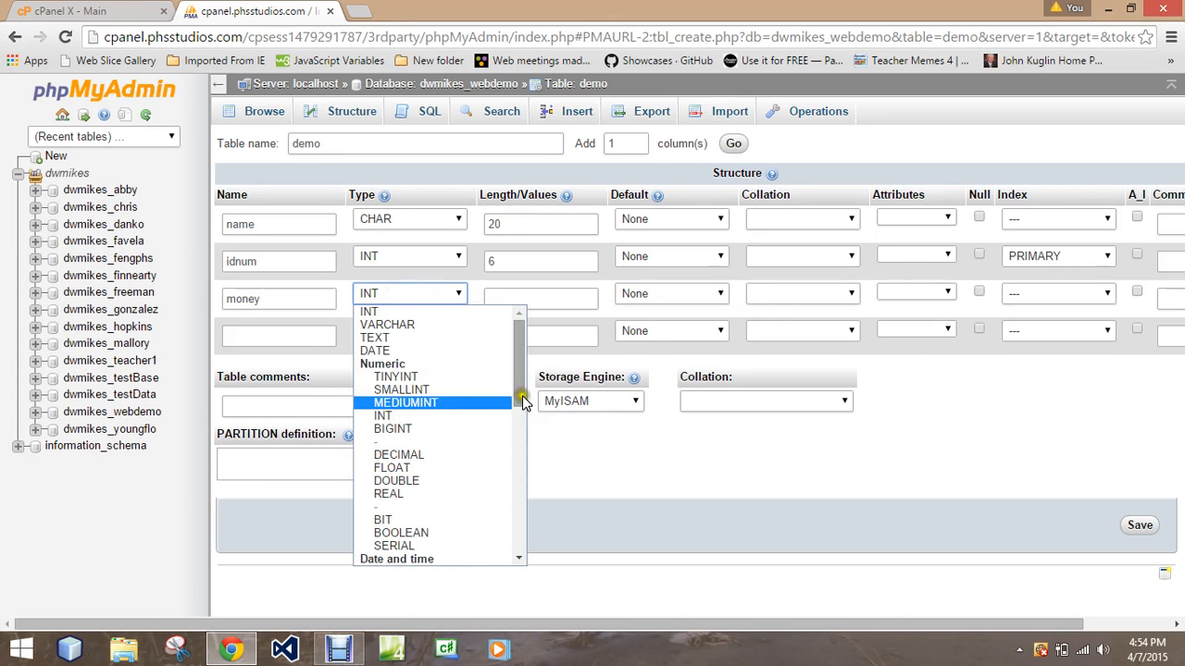
scroll(520, 399, "down", 2)
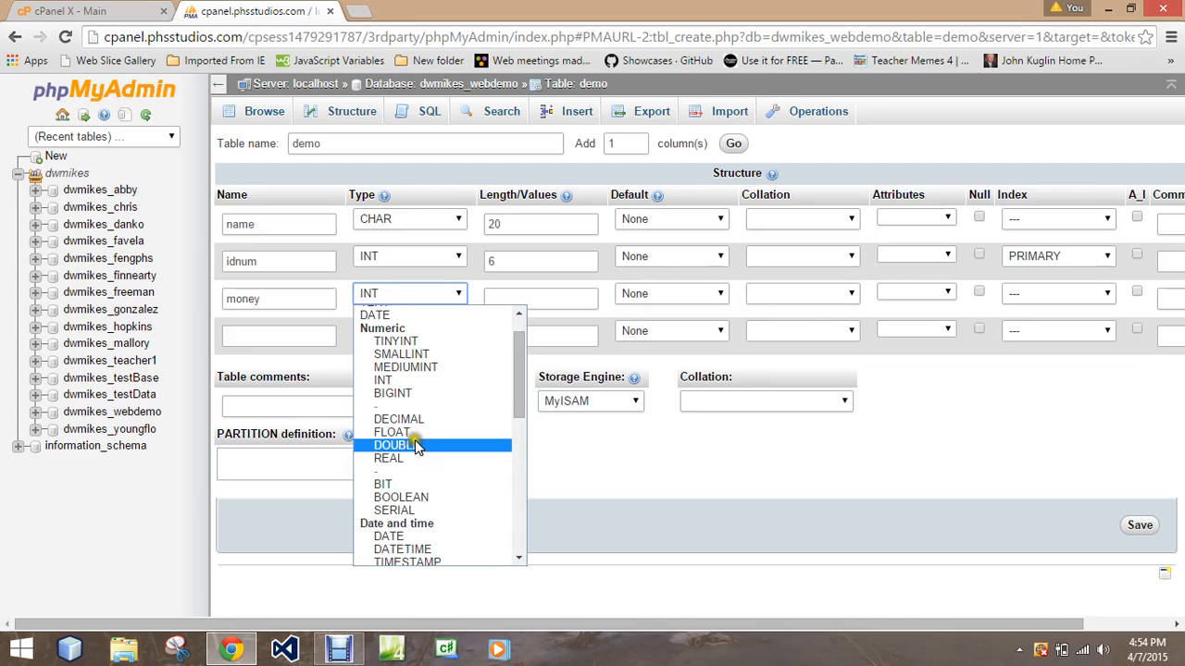
left_click(414, 446)
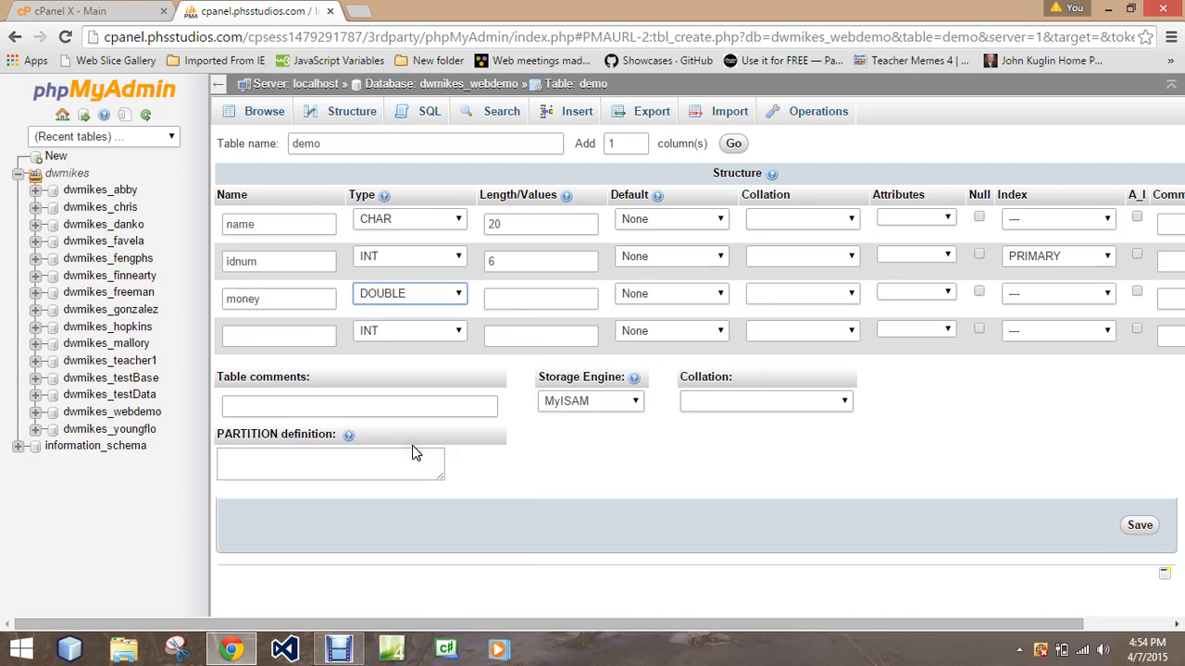
left_click(573, 299)
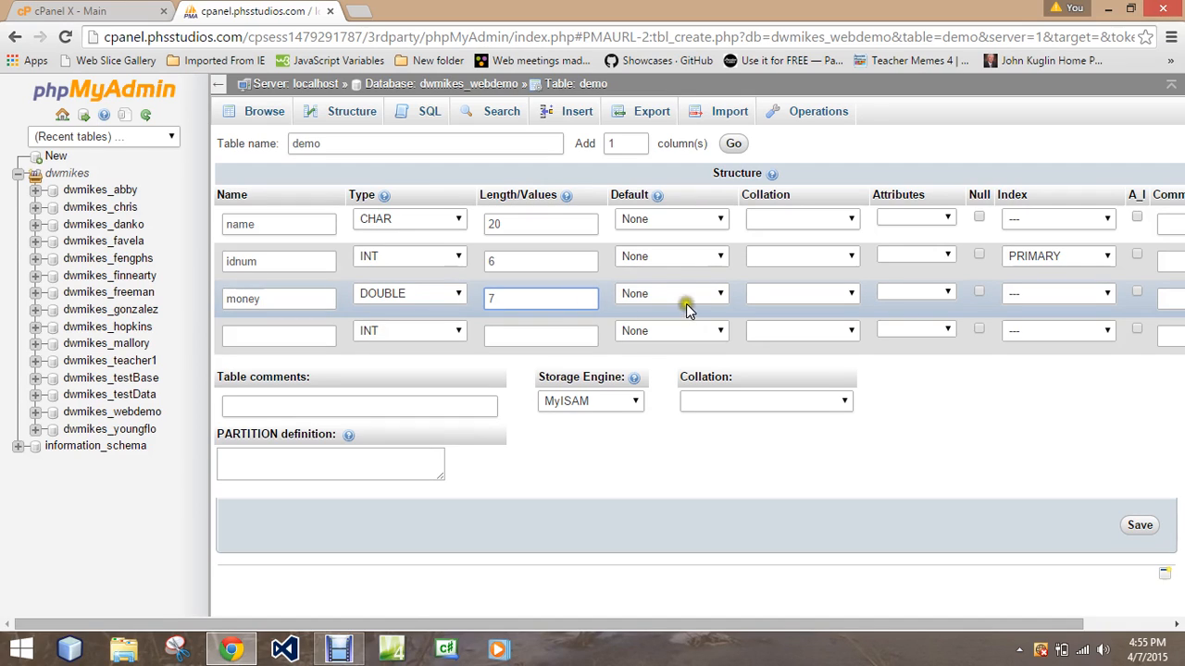
Step: Define the fourth column as lunches with length 3, keeping the INT type, and save the table
left_click(249, 344)
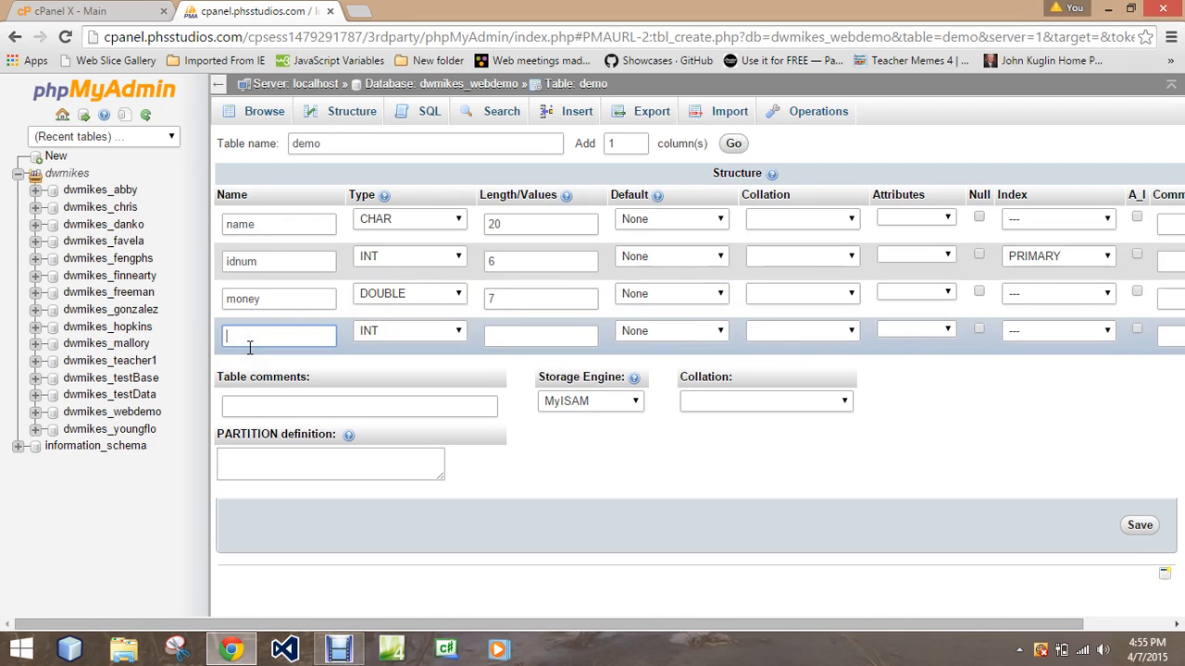
type("lunches")
left_click(515, 340)
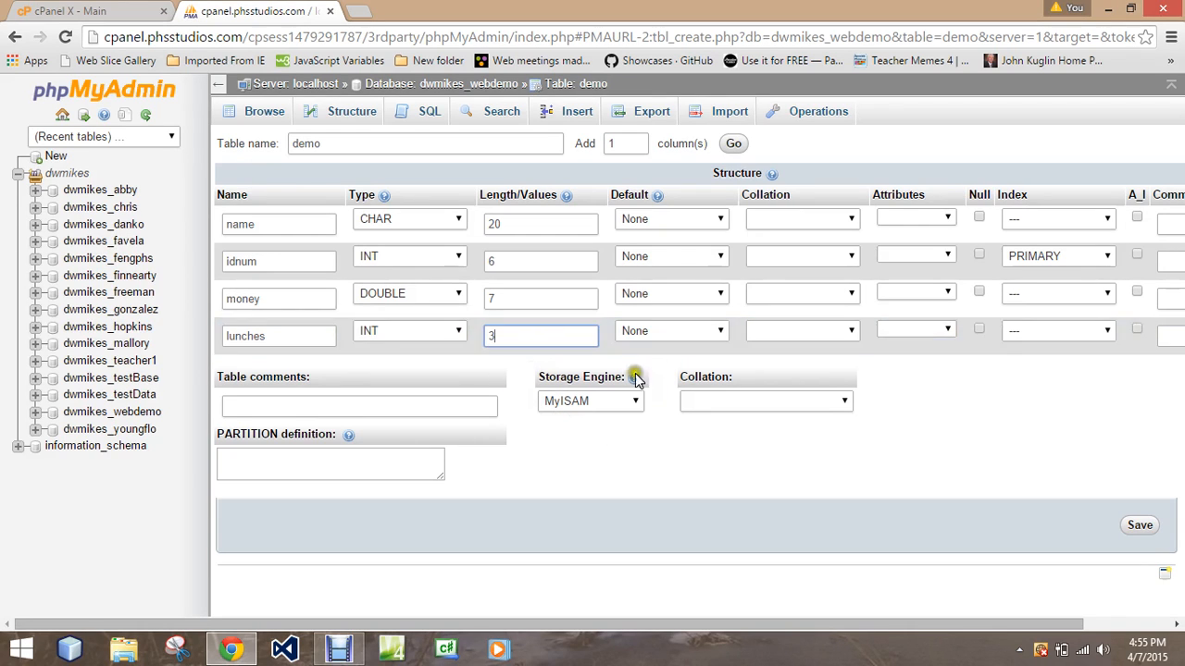
left_click(1147, 525)
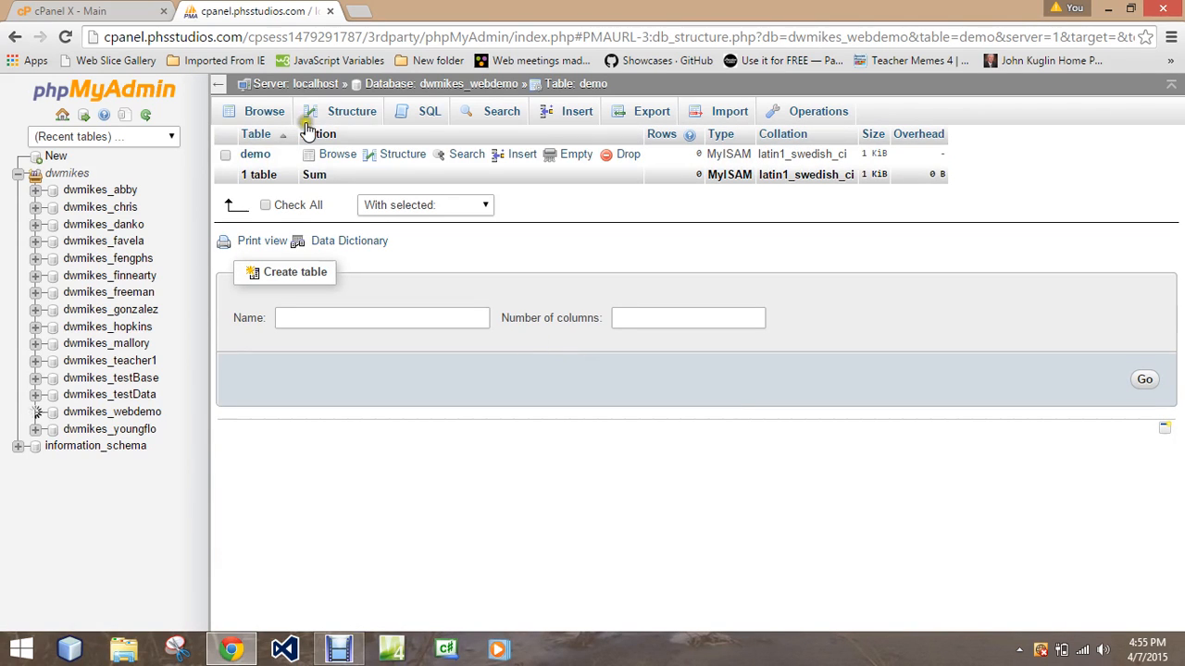
Step: Open the demo table from the database's table list
left_click(255, 156)
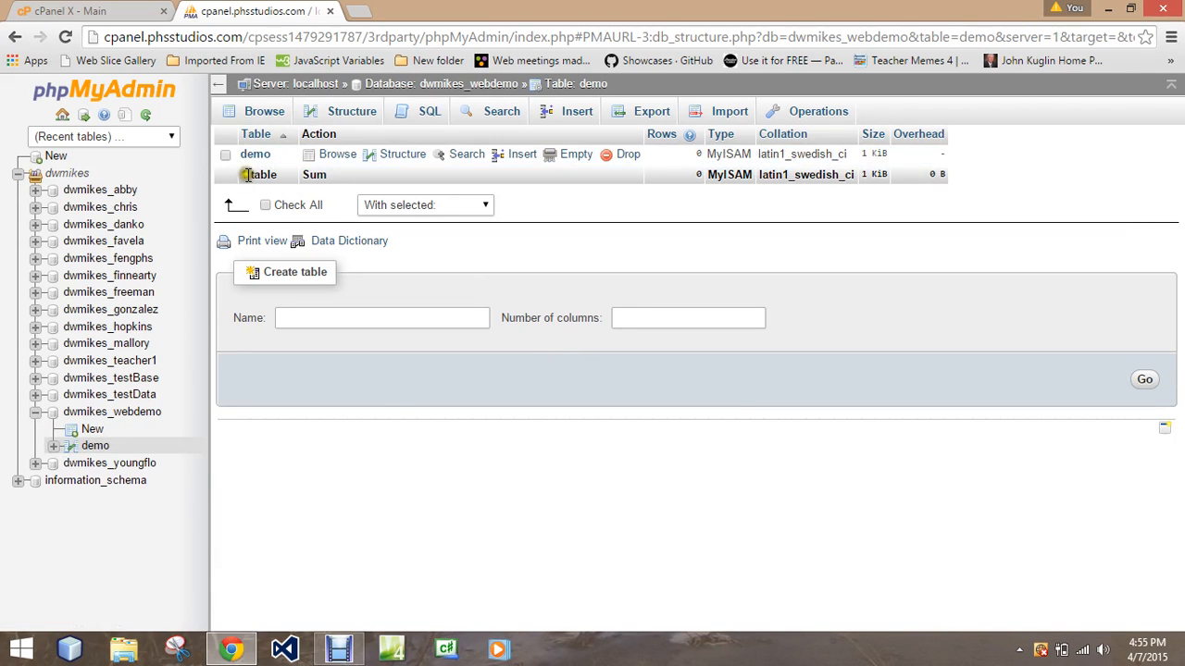